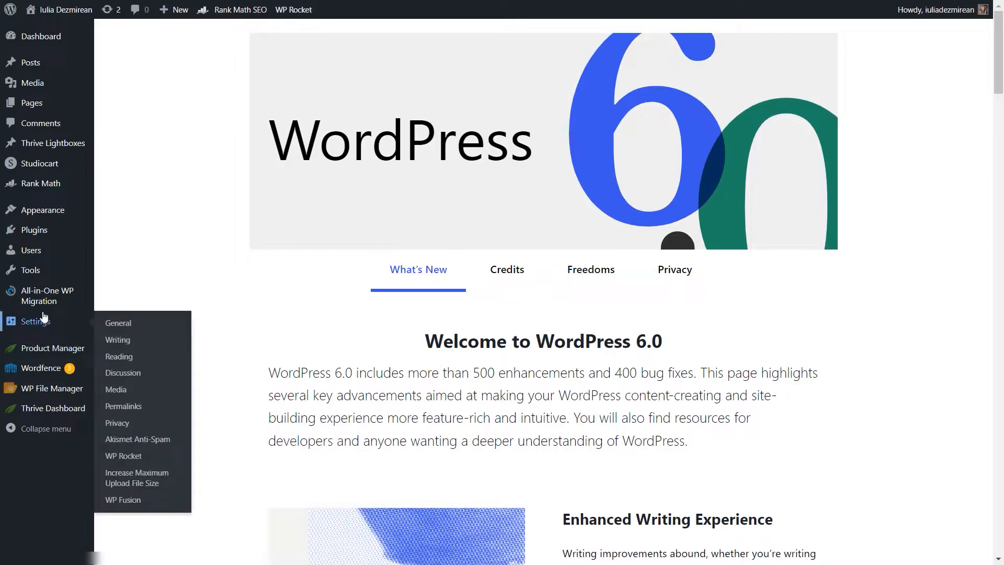
Review the list of installed plugins for Studiocart and the Thrive Automator Studiocart Add-on.
{"action": "mouse_move", "coordinate": [32, 231]}
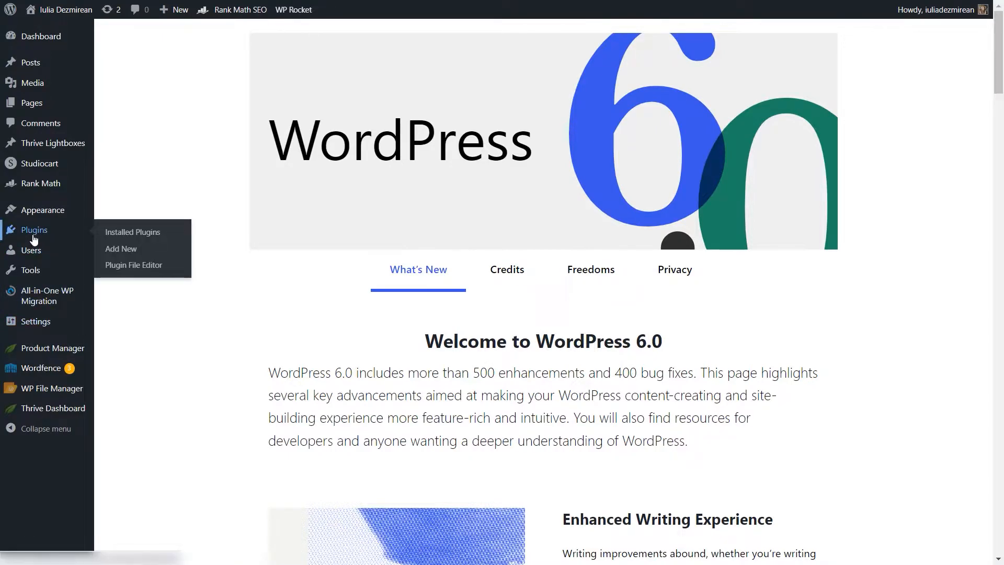
{"action": "left_click", "coordinate": [188, 233]}
{"action": "scroll", "coordinate": [363, 275], "scroll_direction": "down", "scroll_amount": 3}
{"action": "scroll", "coordinate": [364, 276], "scroll_direction": "down", "scroll_amount": 1}
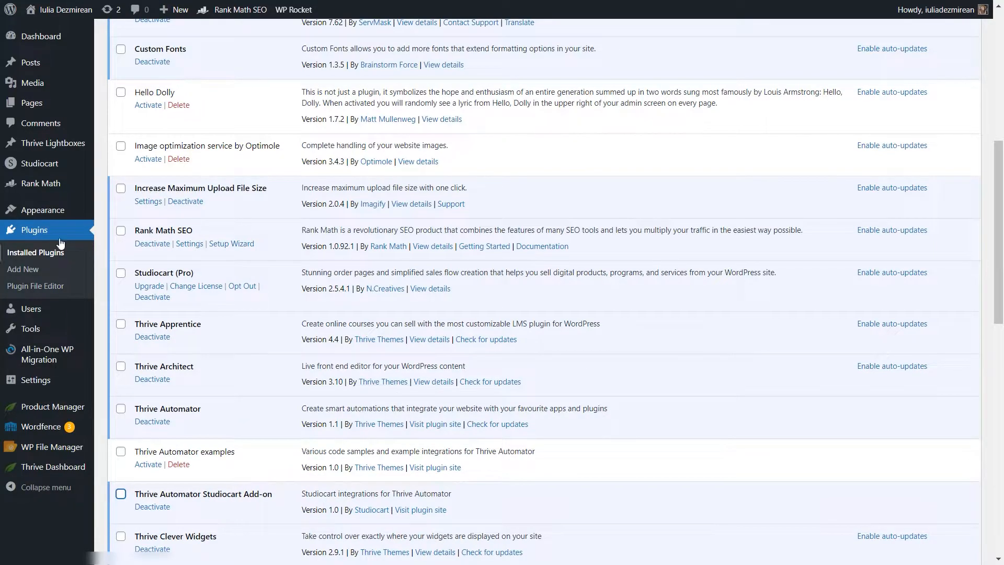
Review Studiocart's general settings, including the My Account Page option, and its payment method settings.
{"action": "mouse_move", "coordinate": [42, 166]}
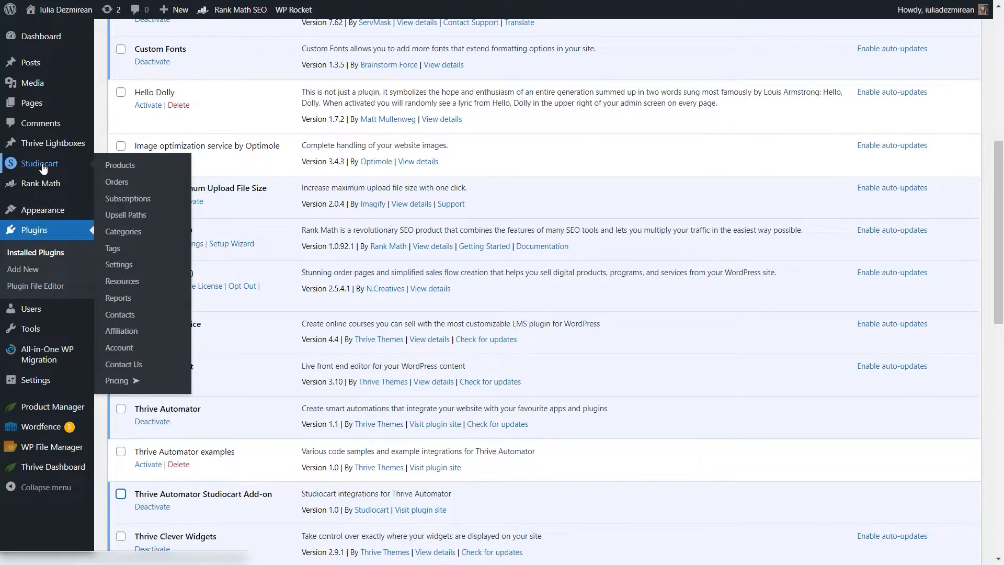
{"action": "left_click", "coordinate": [43, 166]}
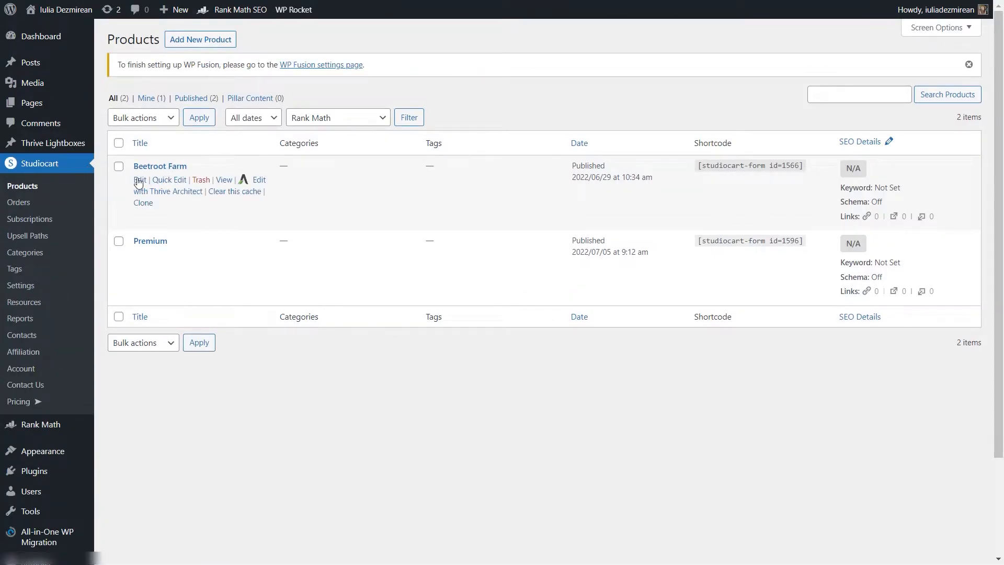
{"action": "left_click", "coordinate": [21, 286]}
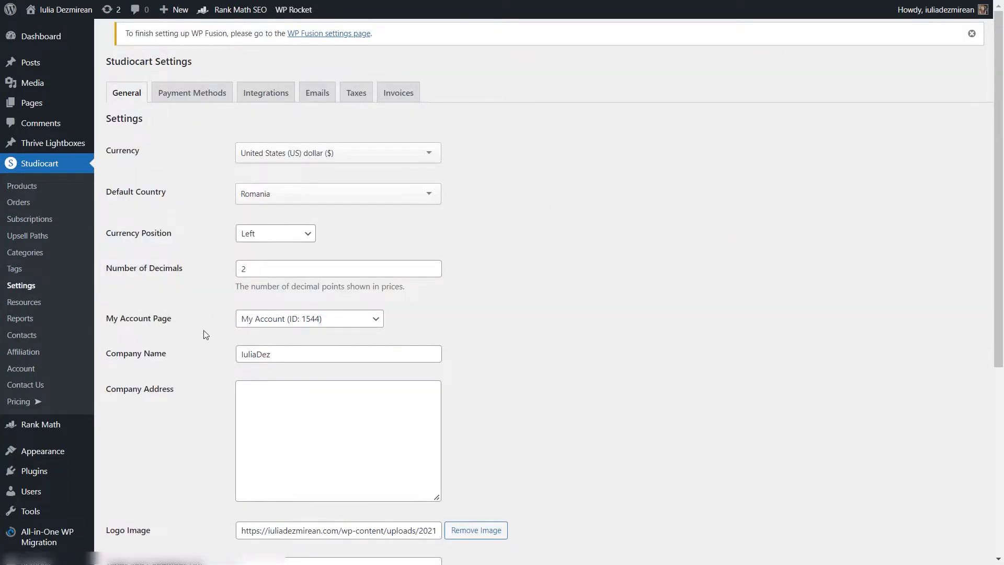
{"action": "left_click_drag", "start_coordinate": [105, 320], "coordinate": [172, 318]}
{"action": "left_click", "coordinate": [131, 340]}
{"action": "left_click", "coordinate": [199, 97]}
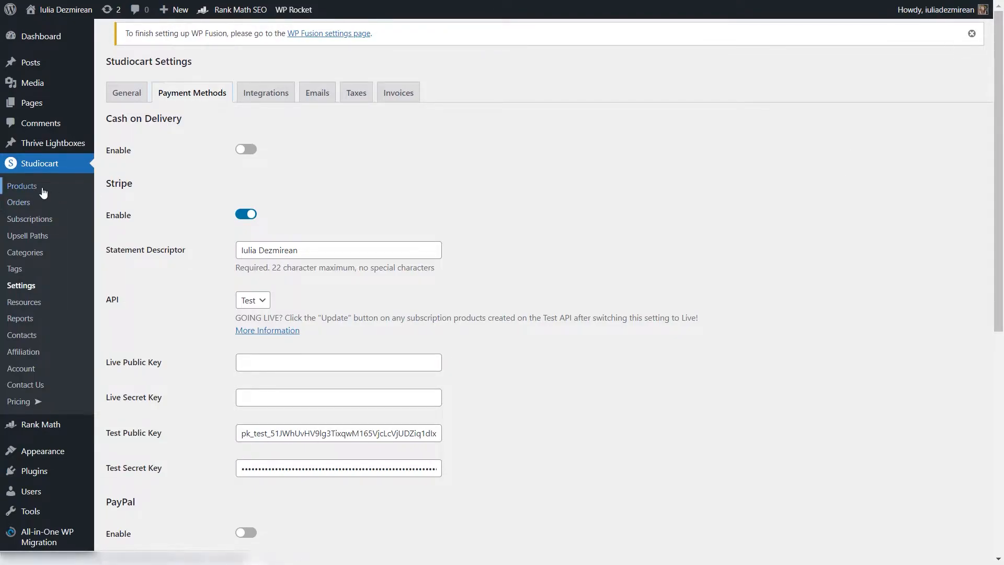
Open the Premium product in Studiocart for editing.
{"action": "left_click", "coordinate": [49, 192]}
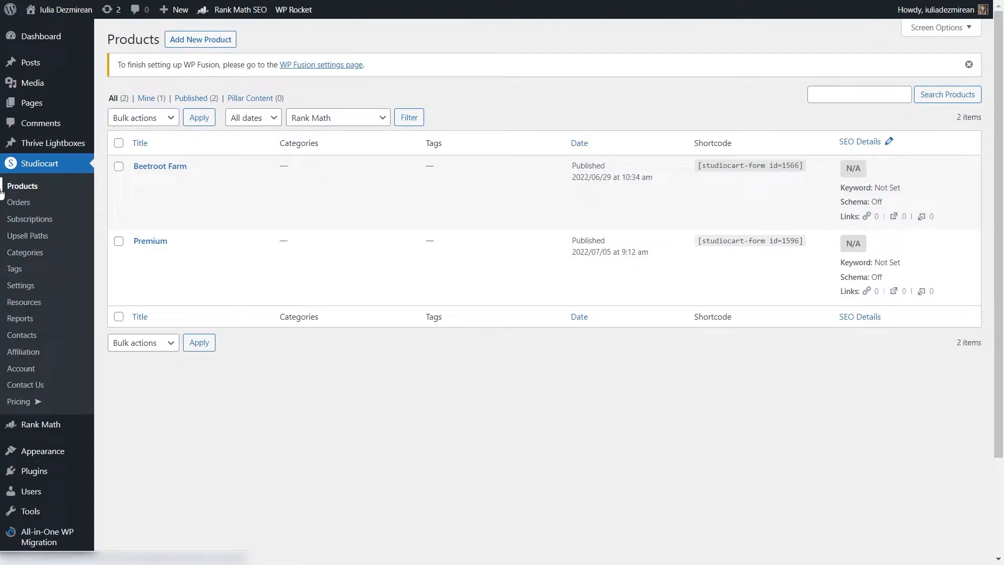
{"action": "mouse_move", "coordinate": [364, 194]}
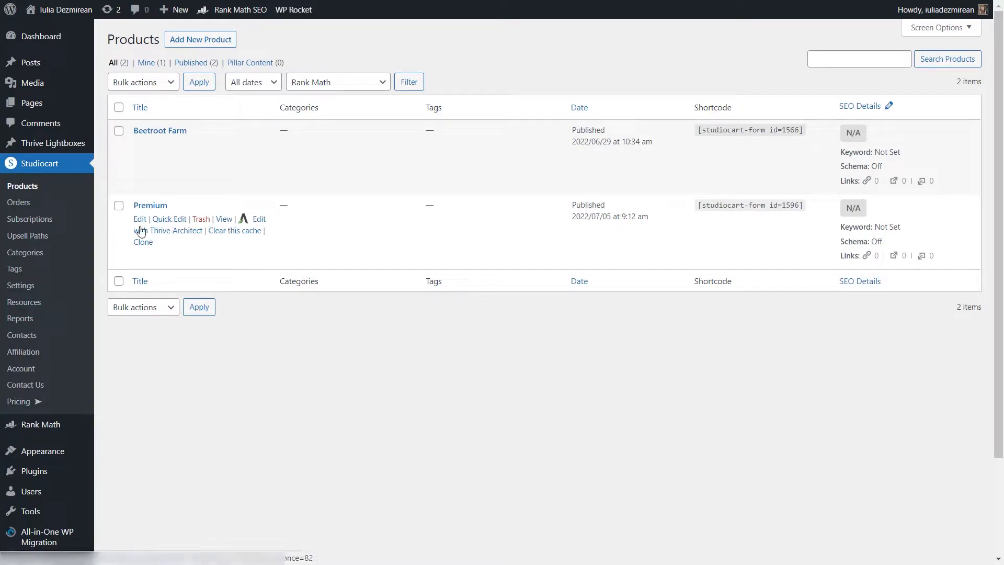
{"action": "left_click", "coordinate": [139, 218]}
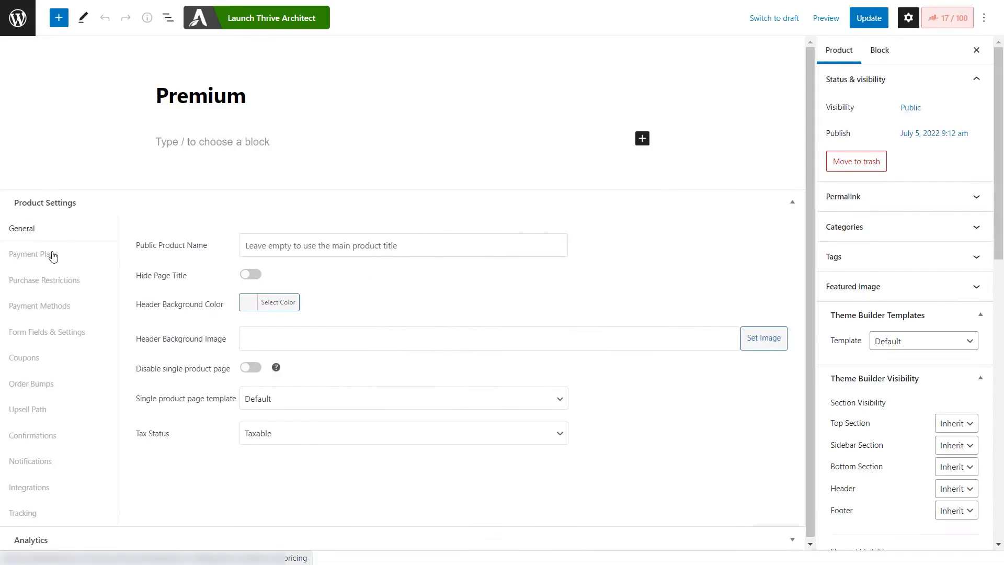
Examine the Premium product's payment plan details and its form fields and settings.
{"action": "left_click", "coordinate": [50, 254]}
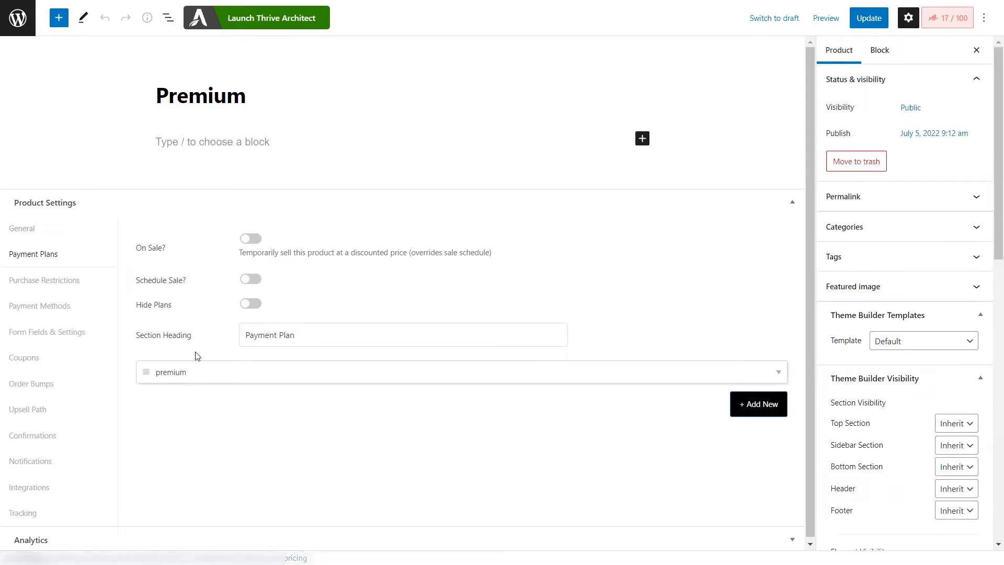
{"action": "left_click", "coordinate": [778, 372]}
{"action": "scroll", "coordinate": [779, 376], "scroll_direction": "down", "scroll_amount": 3}
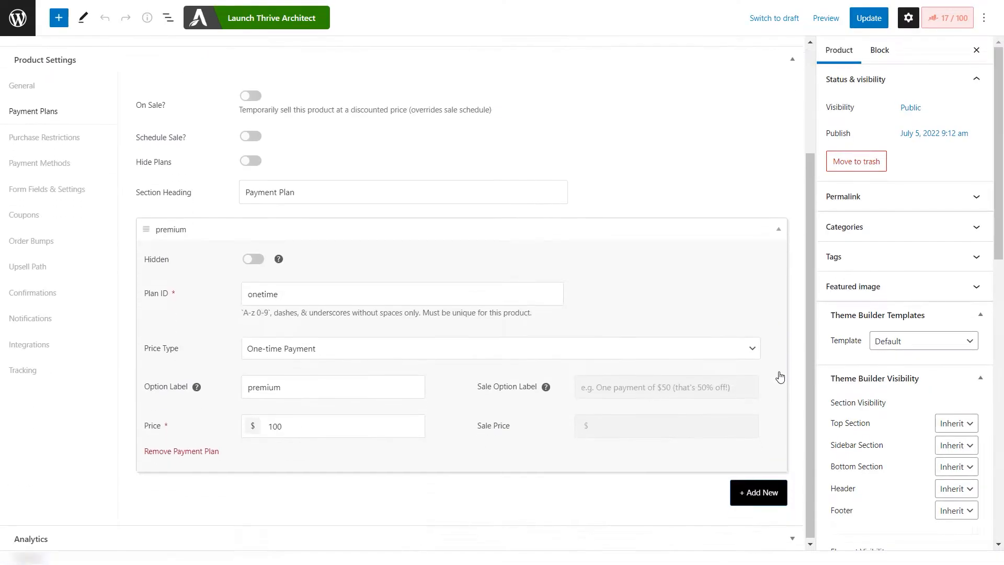
{"action": "scroll", "coordinate": [455, 352], "scroll_direction": "up", "scroll_amount": 3}
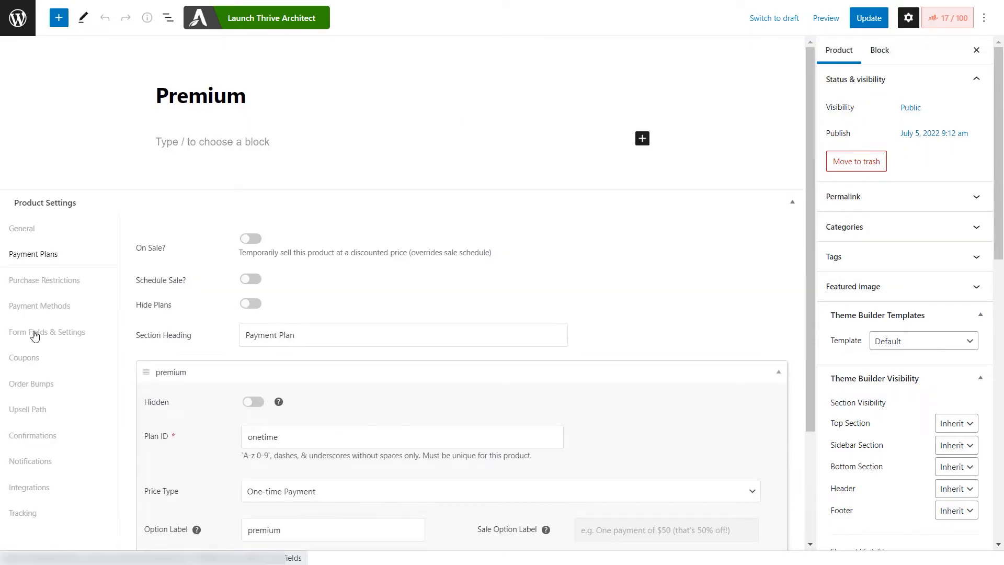
{"action": "left_click", "coordinate": [48, 333]}
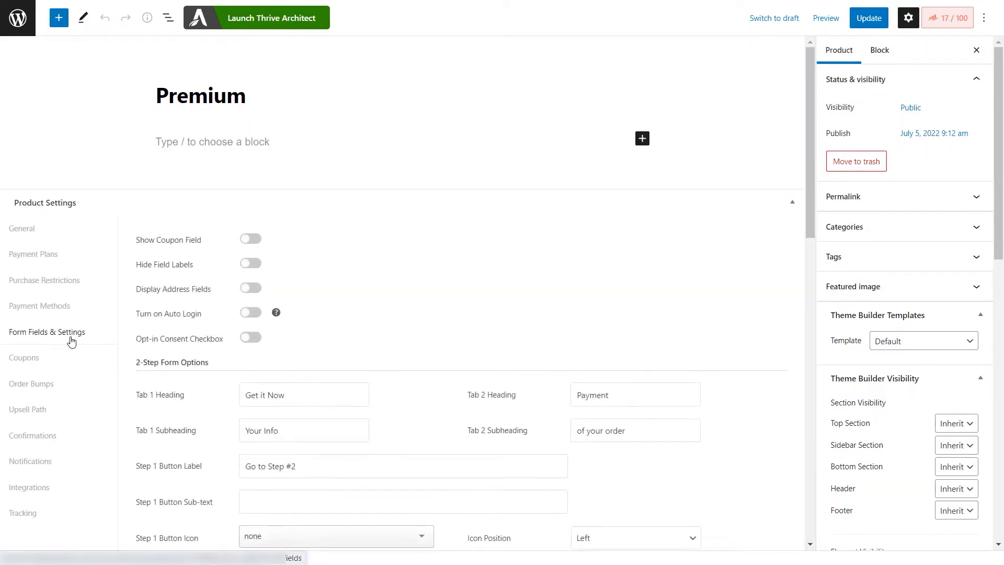
{"action": "scroll", "coordinate": [134, 364], "scroll_direction": "down", "scroll_amount": 3}
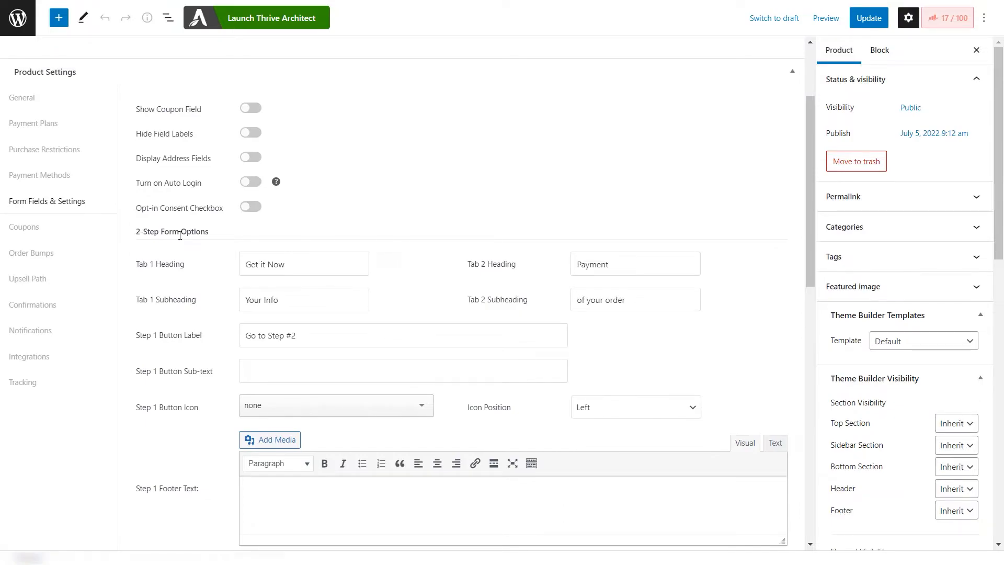
Create a new automation in Thrive Automator and name it "Studiocart purchase -> Access to Photography course".
{"action": "scroll", "coordinate": [291, 242], "scroll_direction": "down", "scroll_amount": 3}
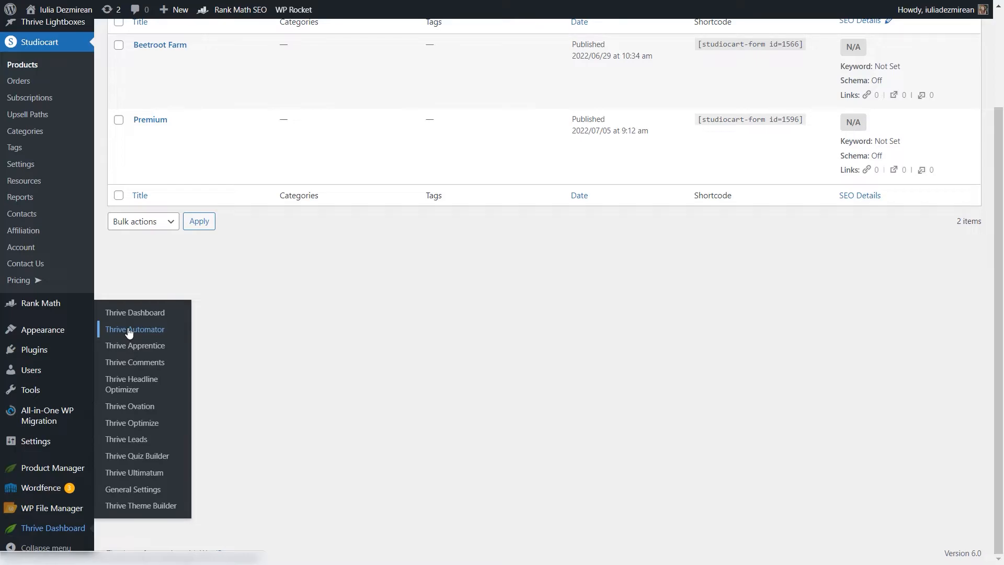
{"action": "left_click", "coordinate": [130, 329]}
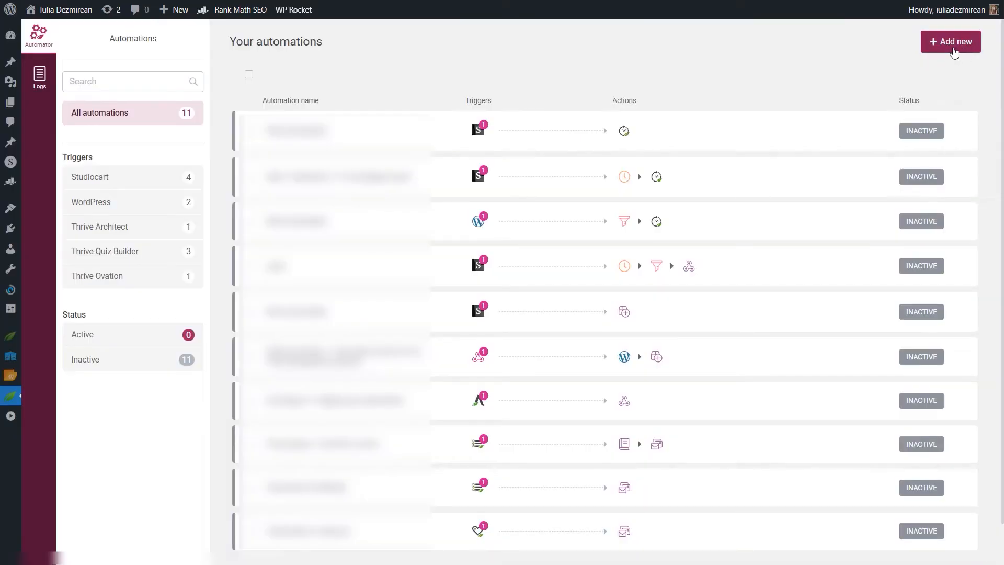
{"action": "left_click", "coordinate": [953, 43]}
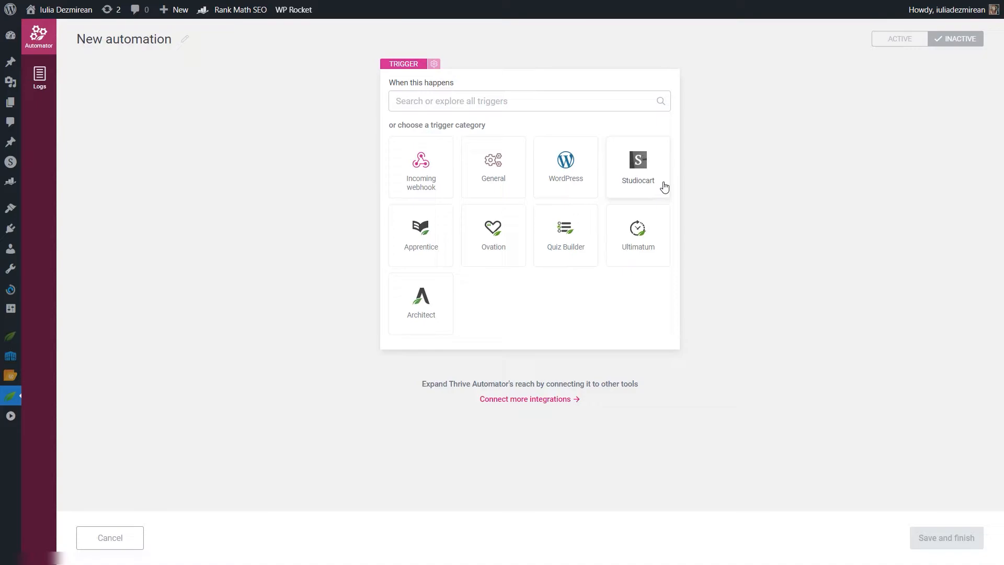
{"action": "left_click", "coordinate": [184, 39]}
{"action": "left_click_drag", "start_coordinate": [188, 41], "coordinate": [82, 39]}
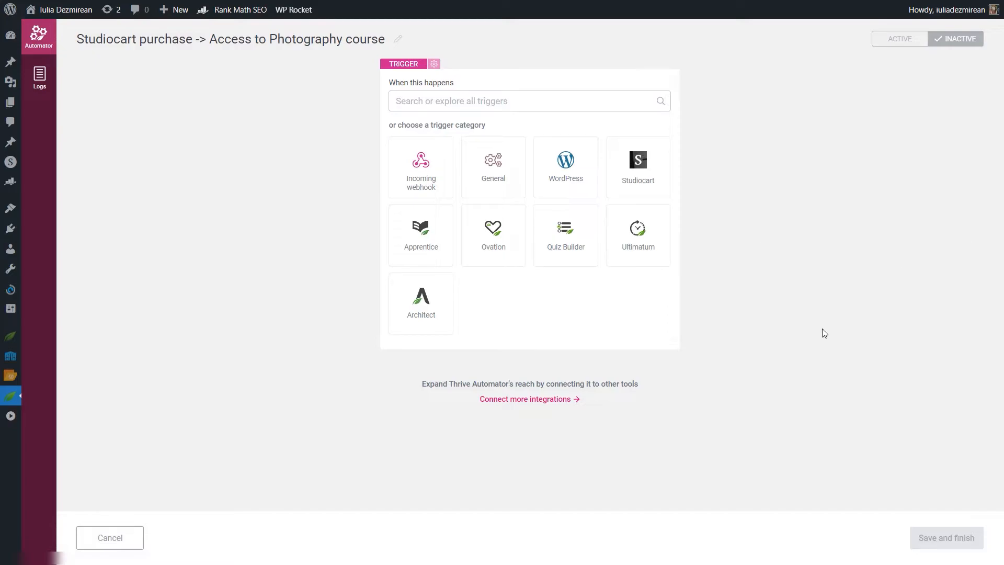
Set the trigger to Studiocart's Order Created, with the condition that Product Name equals "premium".
{"action": "left_click", "coordinate": [647, 168]}
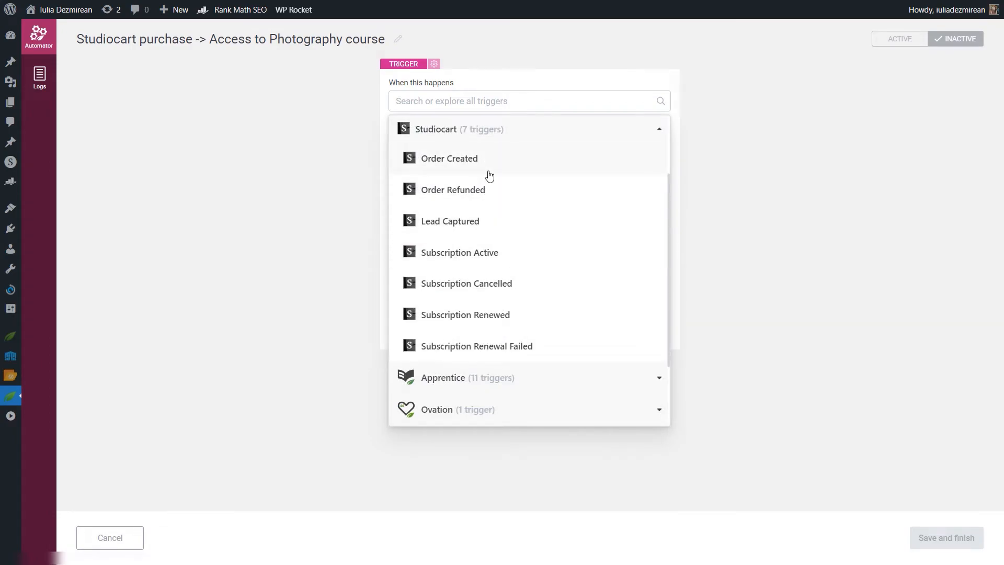
{"action": "left_click", "coordinate": [452, 163]}
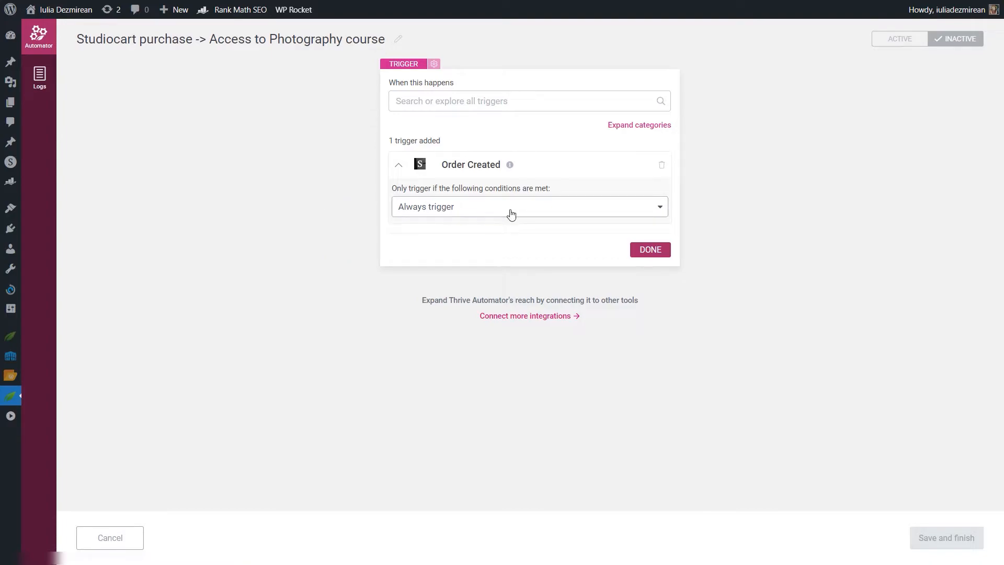
{"action": "left_click", "coordinate": [412, 211]}
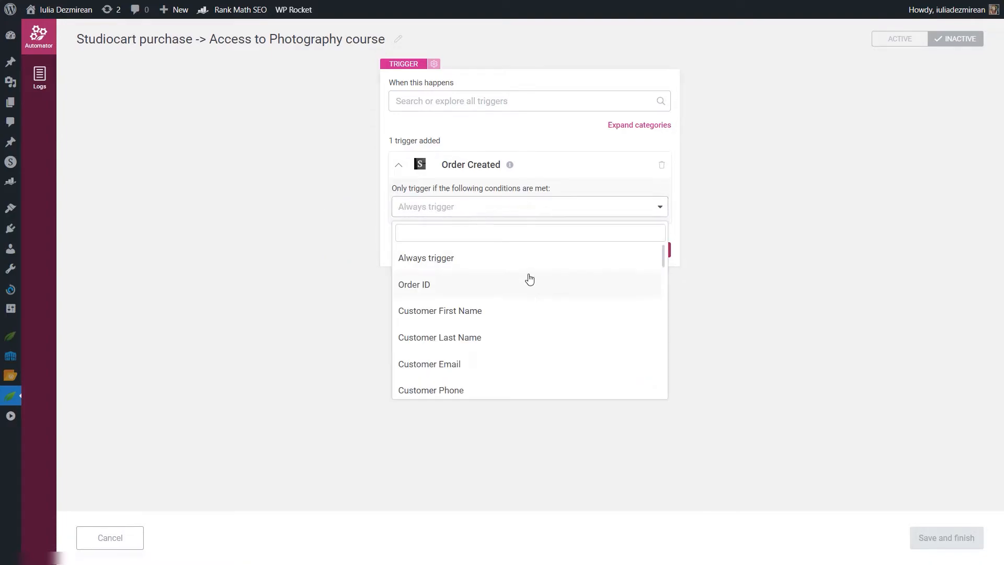
{"action": "type", "text": "prod"}
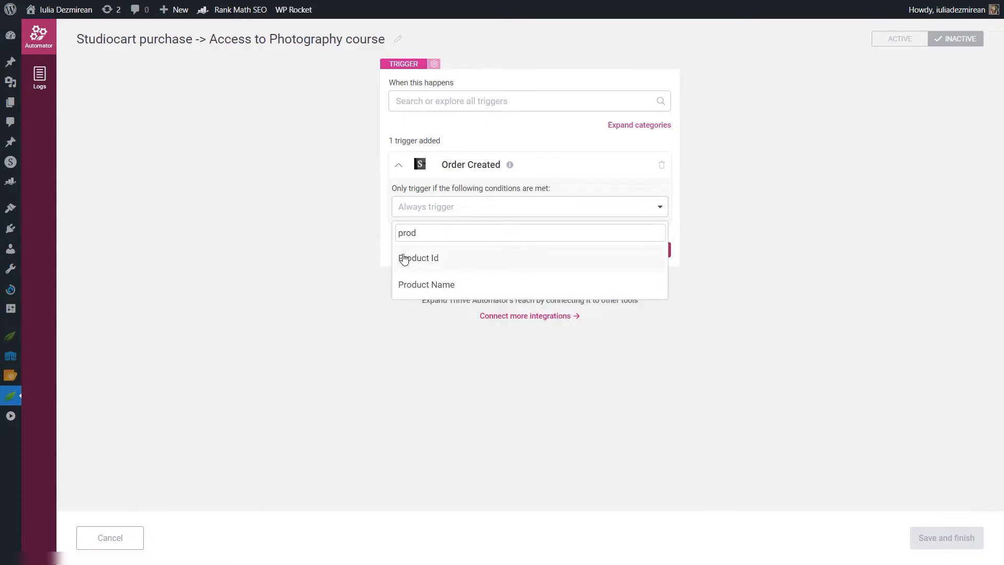
{"action": "left_click", "coordinate": [446, 285]}
{"action": "left_click", "coordinate": [581, 205]}
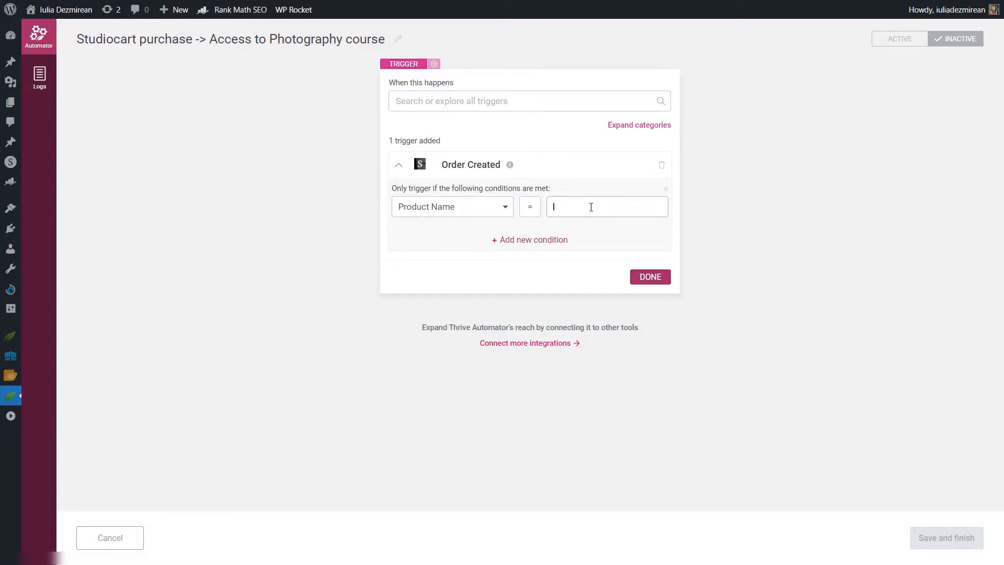
{"action": "type", "text": "premium"}
{"action": "left_click", "coordinate": [643, 282]}
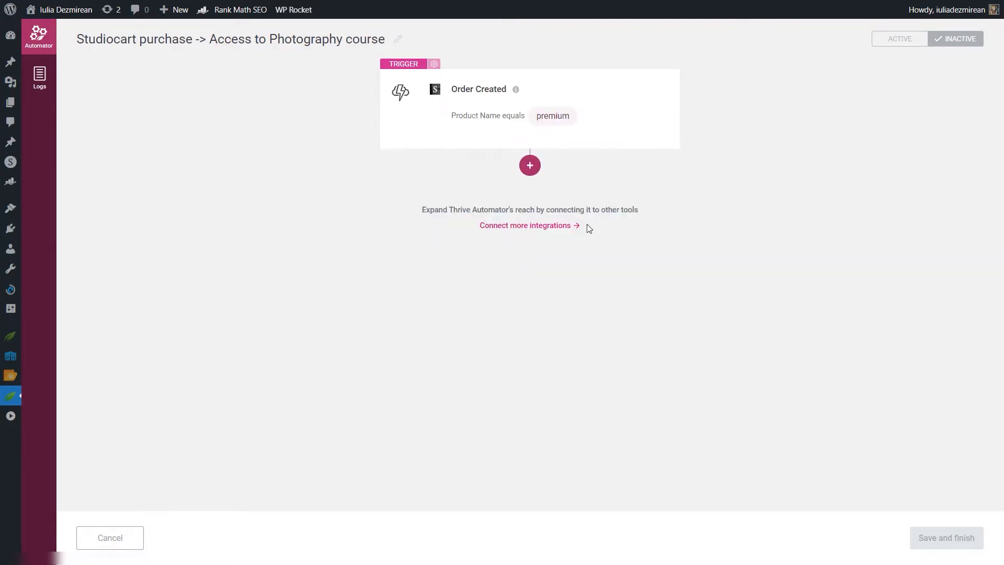
Add the Apprentice action Grant access to product for the Photography 101 product.
{"action": "left_click", "coordinate": [532, 166]}
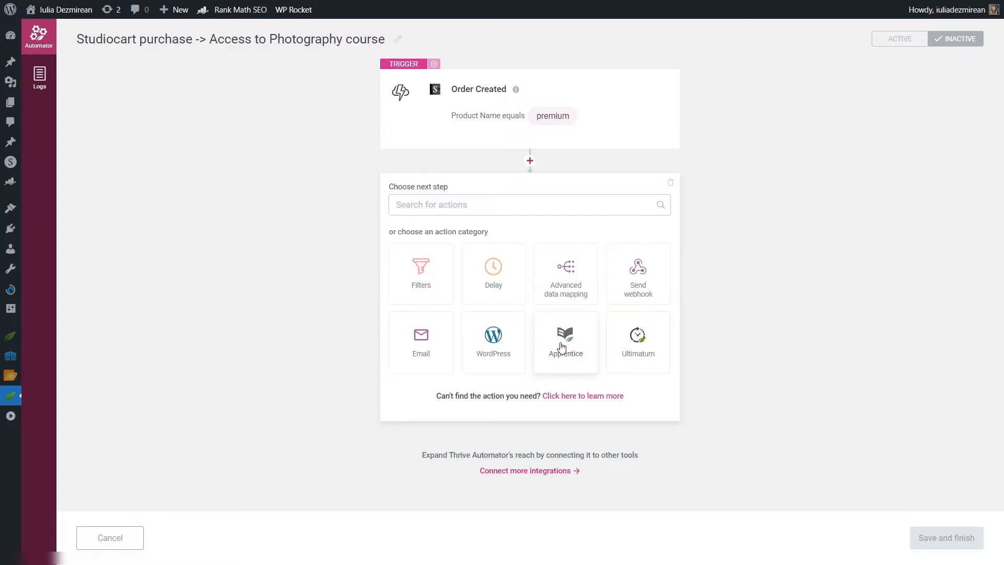
{"action": "left_click", "coordinate": [568, 349]}
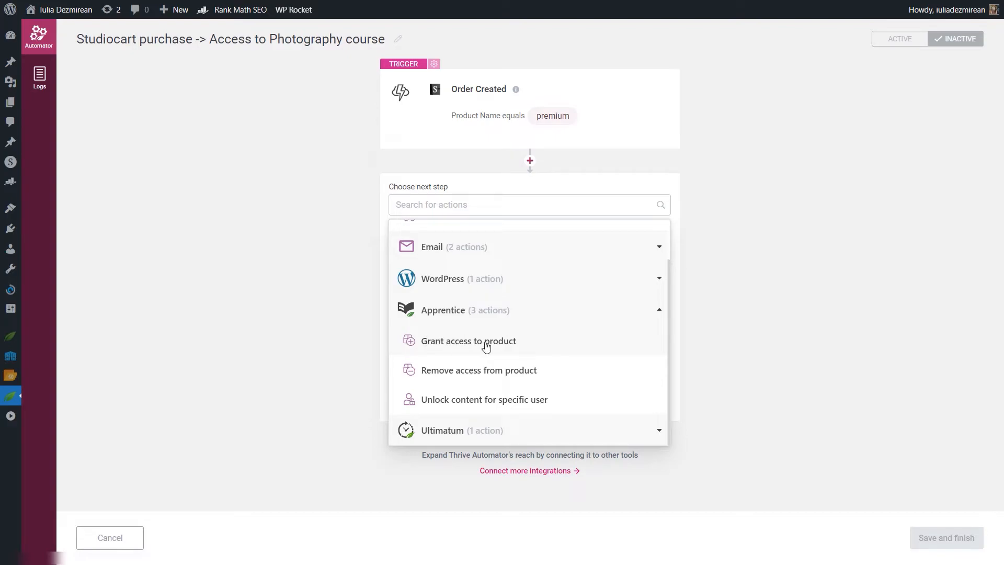
{"action": "left_click", "coordinate": [484, 346]}
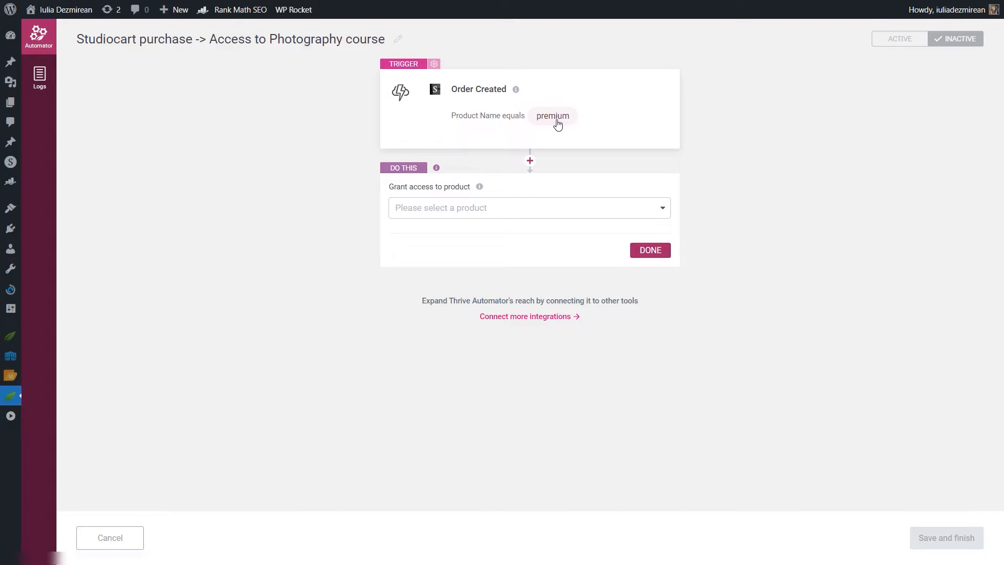
{"action": "left_click", "coordinate": [521, 208]}
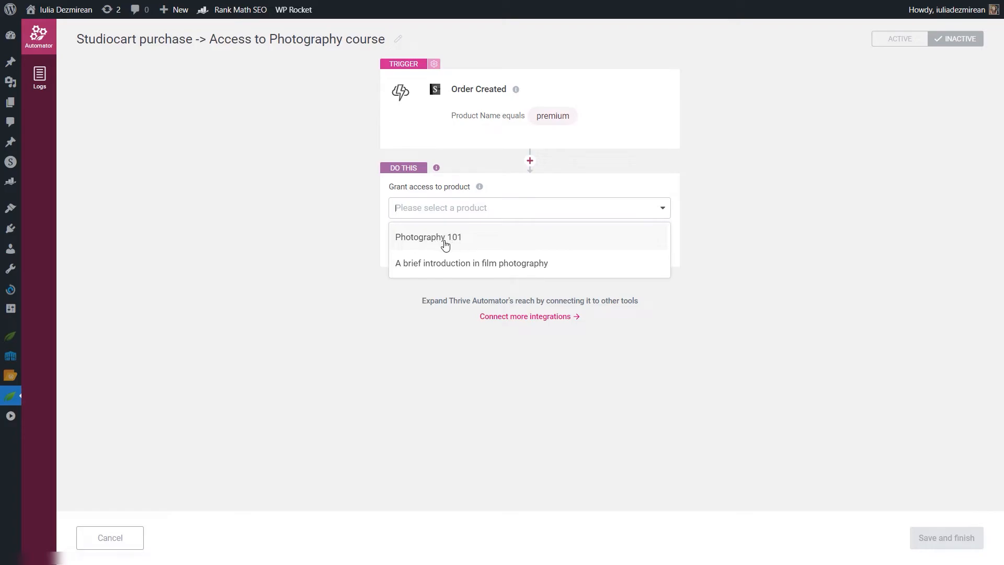
{"action": "left_click", "coordinate": [417, 239]}
{"action": "left_click", "coordinate": [658, 282]}
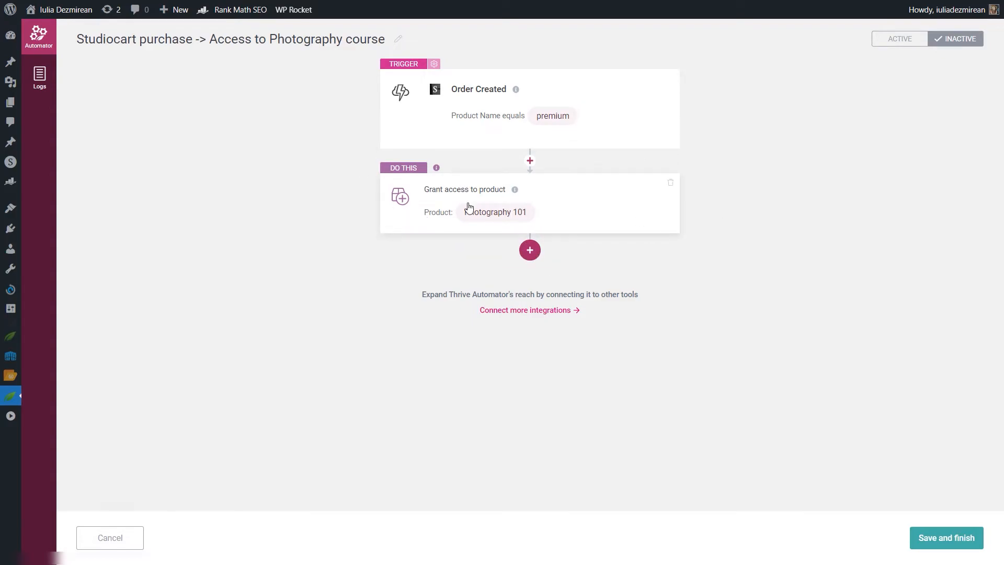
Add an action that adds the user in the ActiveCampaign autoresponder, with the list Photo Session Bookings and the tag "premium".
{"action": "left_click", "coordinate": [530, 251]}
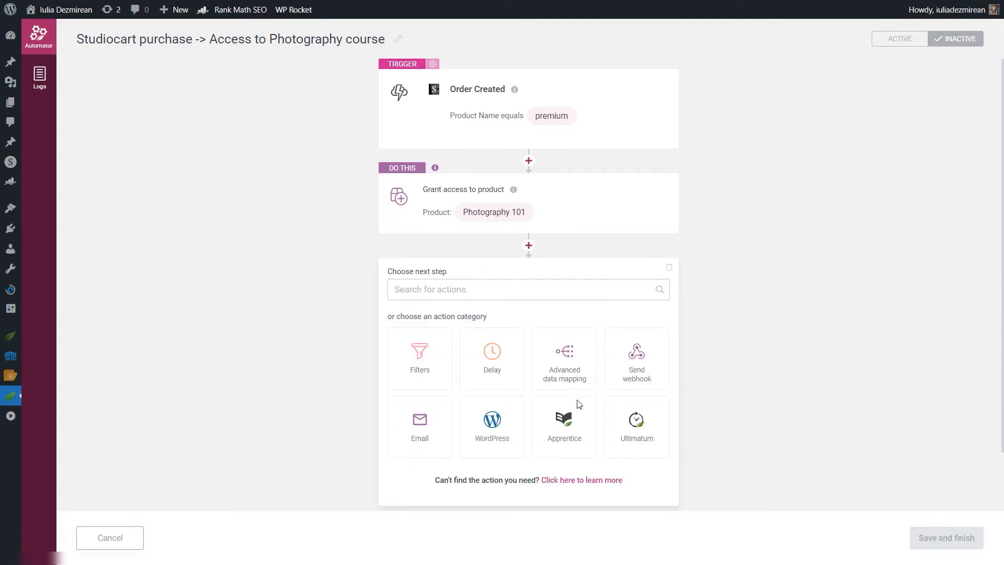
{"action": "scroll", "coordinate": [778, 267], "scroll_direction": "down", "scroll_amount": 2}
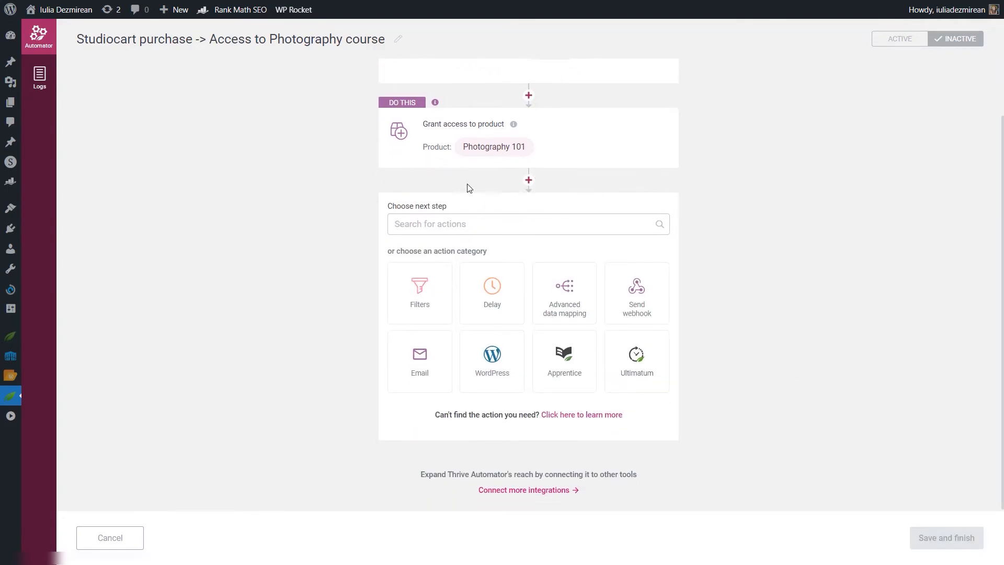
{"action": "left_click", "coordinate": [426, 372]}
{"action": "left_click", "coordinate": [454, 328]}
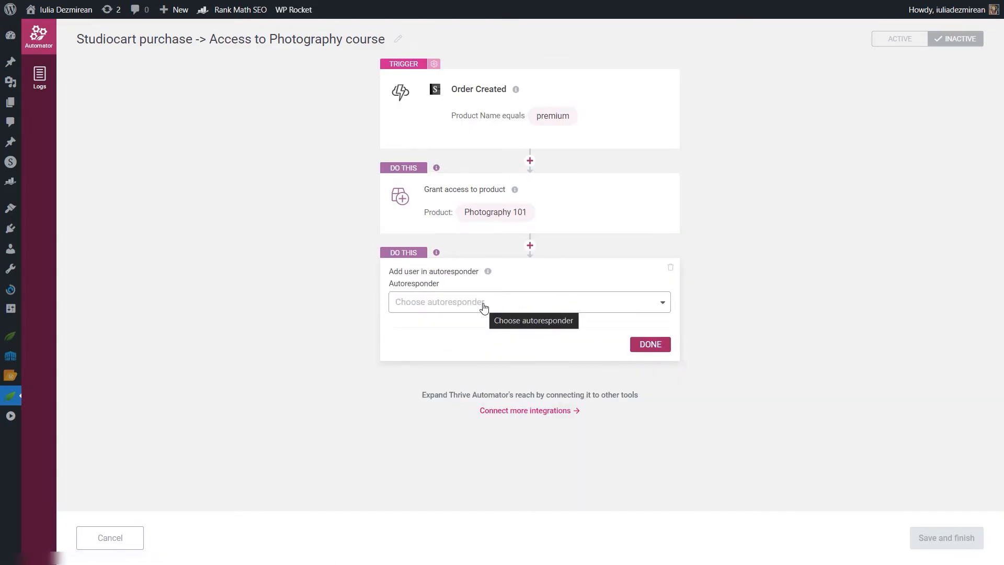
{"action": "left_click", "coordinate": [482, 306]}
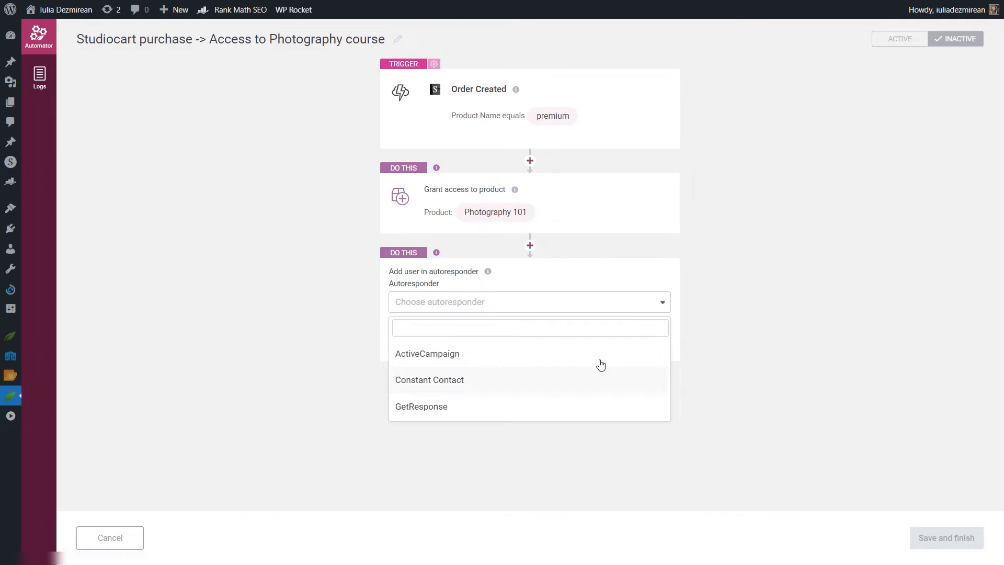
{"action": "left_click", "coordinate": [419, 355]}
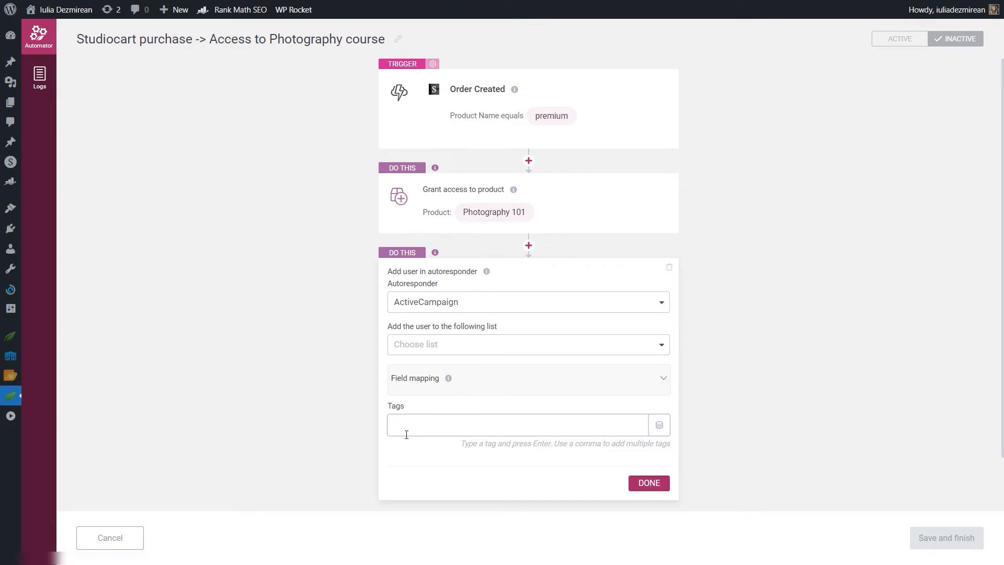
{"action": "left_click", "coordinate": [454, 346]}
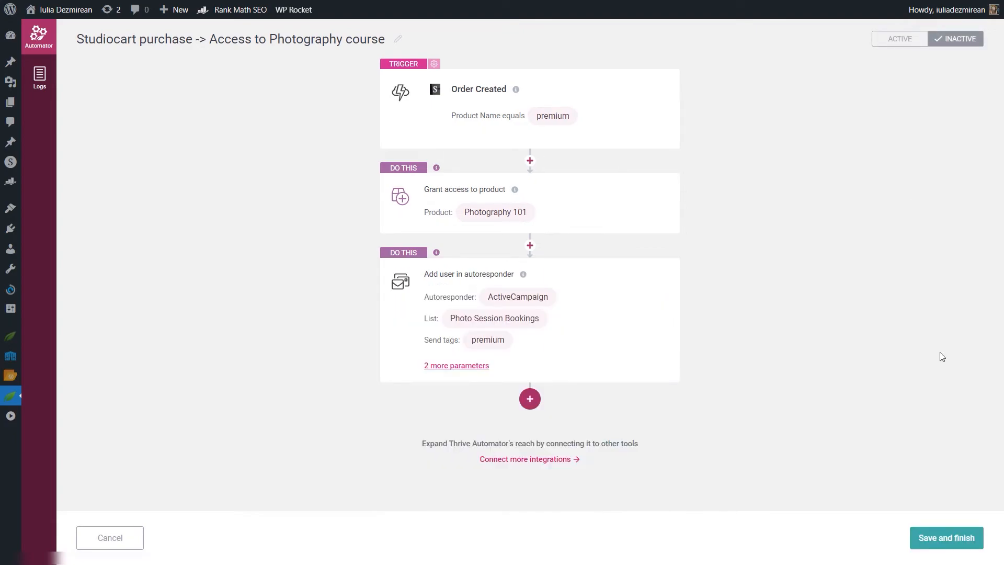
Set the automation's status to active and save it.
{"action": "left_click", "coordinate": [894, 43]}
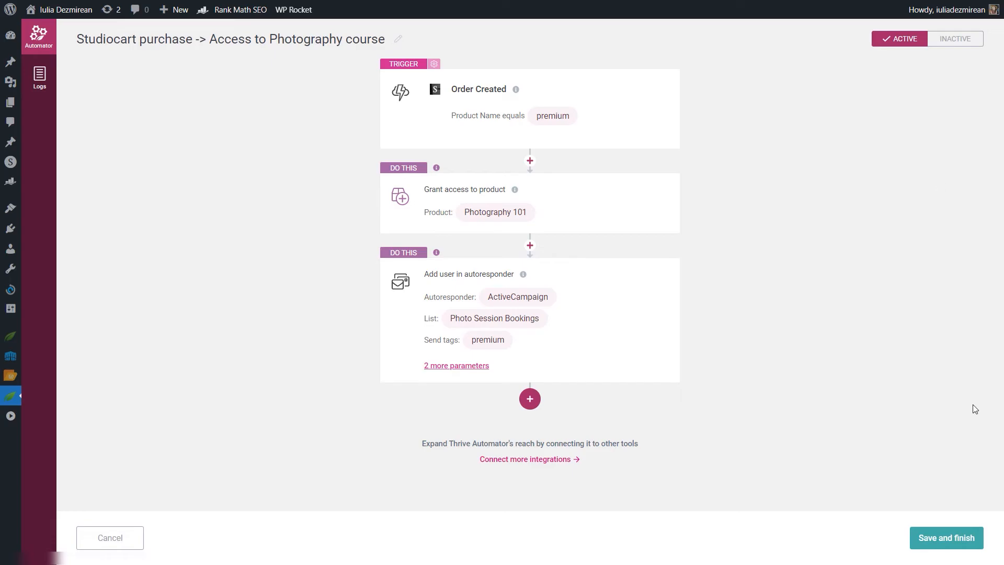
{"action": "left_click", "coordinate": [940, 541]}
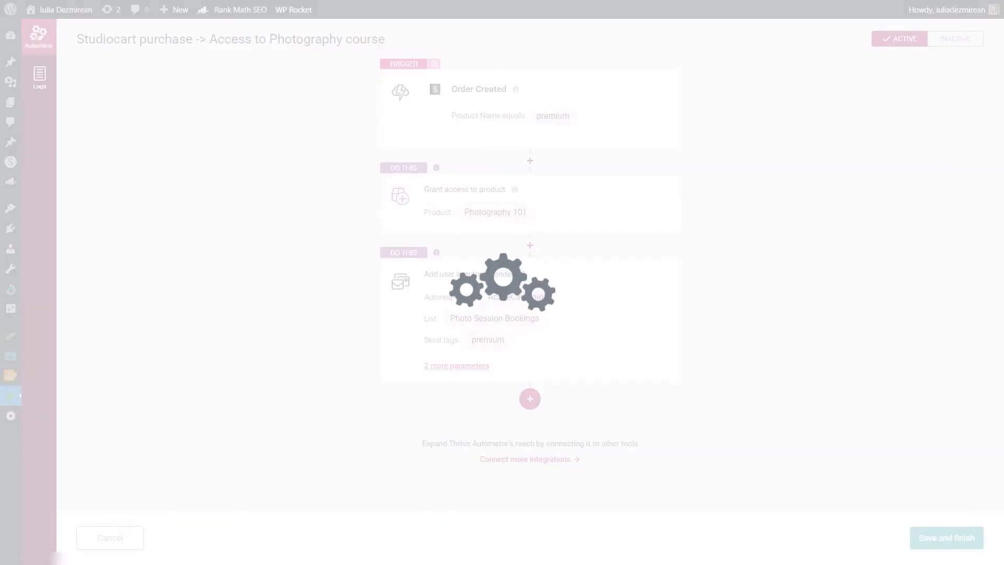